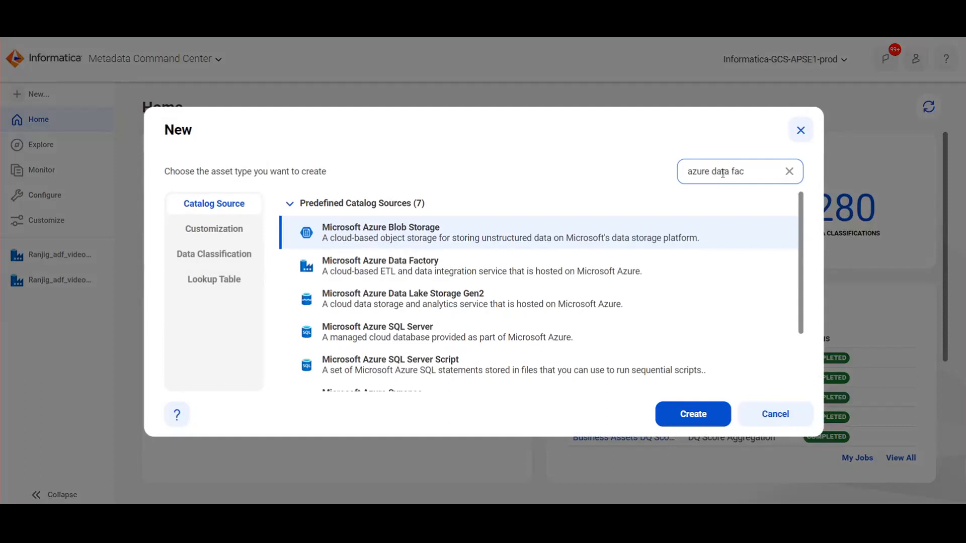
Step: Create a Microsoft Azure Data Factory catalog source and name it ADF videoKB
click(502, 244)
click(684, 417)
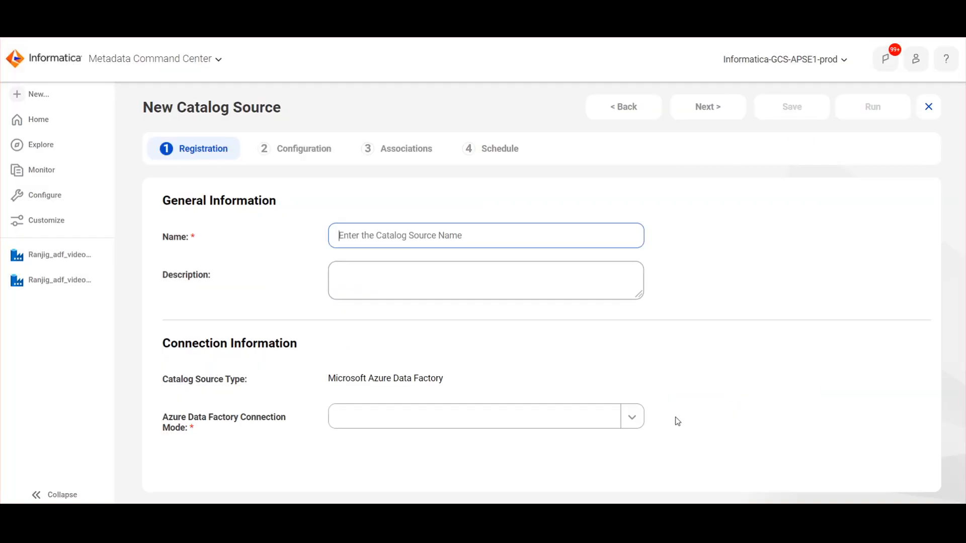
text(r)
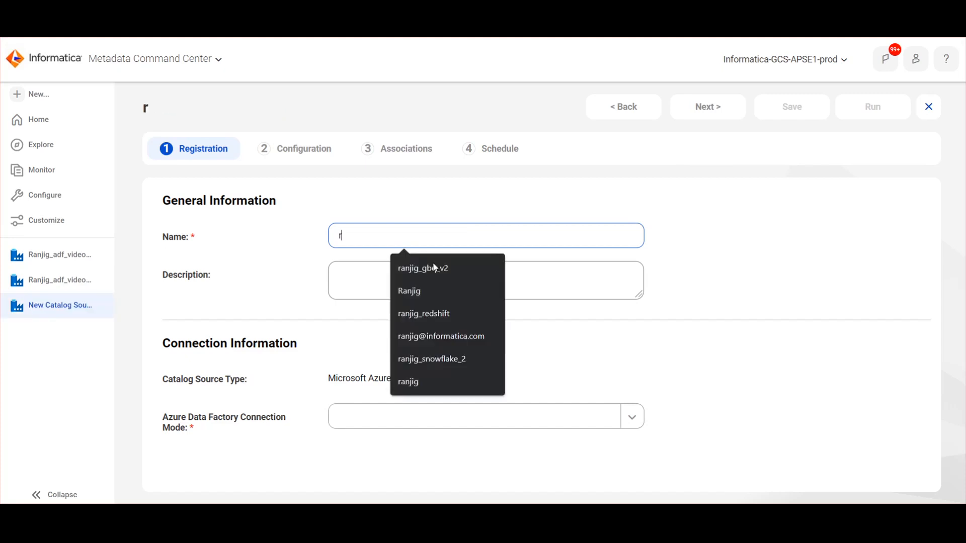
key(BackSpace)
text(ADF videoKB)
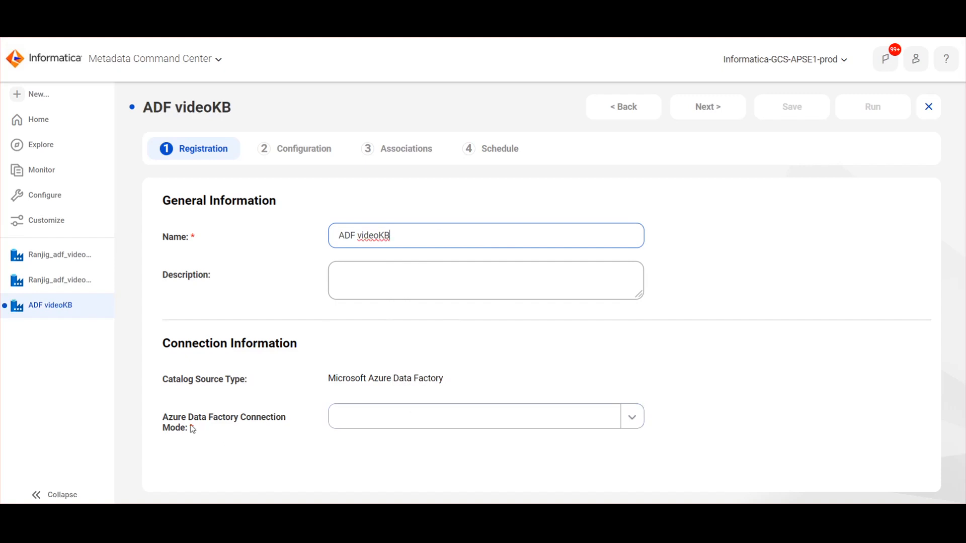
Step: Set the connection mode to Service Principal and enter SubscriptionID, ClientID and TenantID in the matching Azure Data Factory ID fields
click(369, 419)
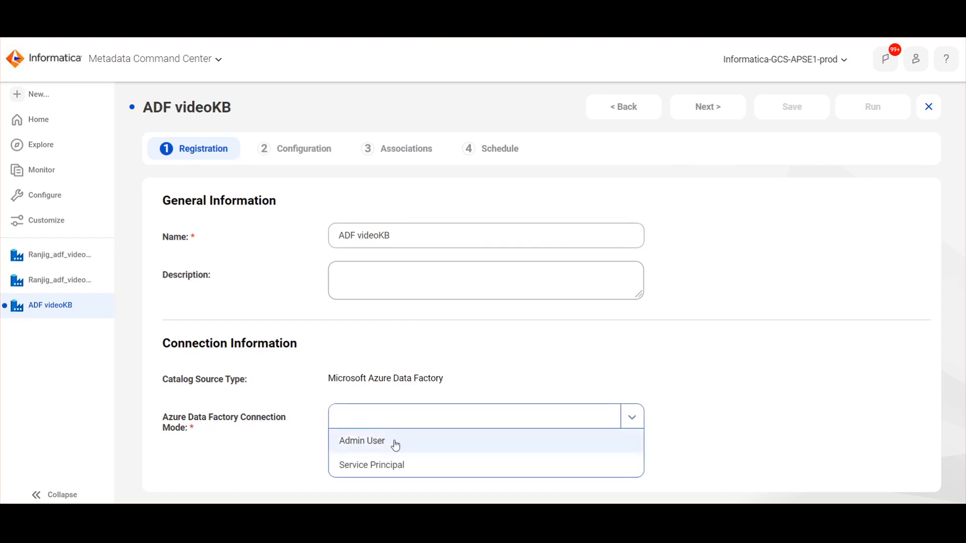
click(416, 472)
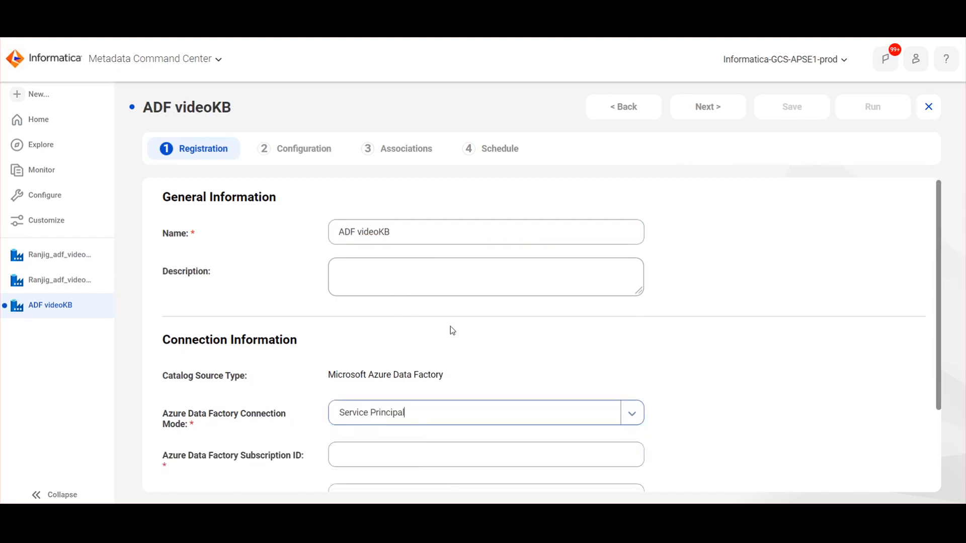
scroll(452, 329, down, 2)
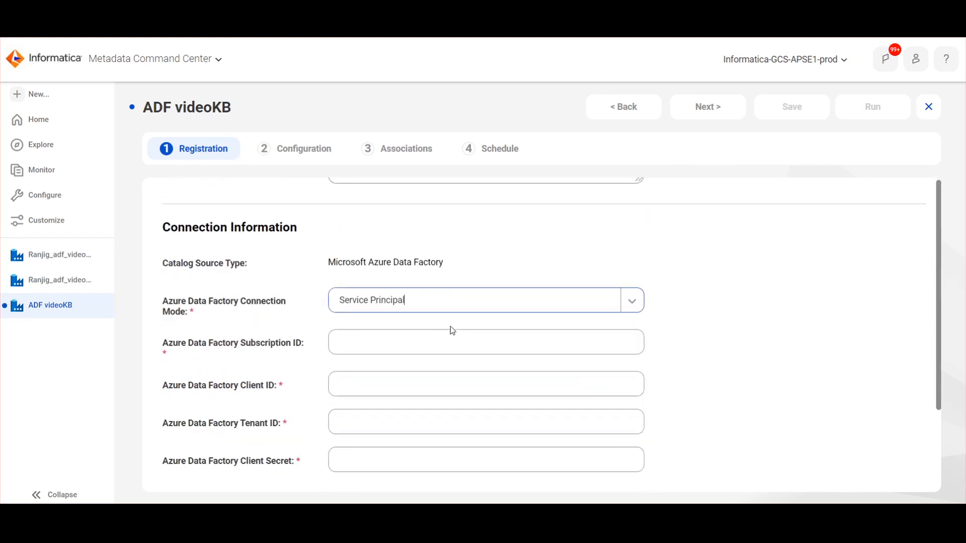
click(373, 344)
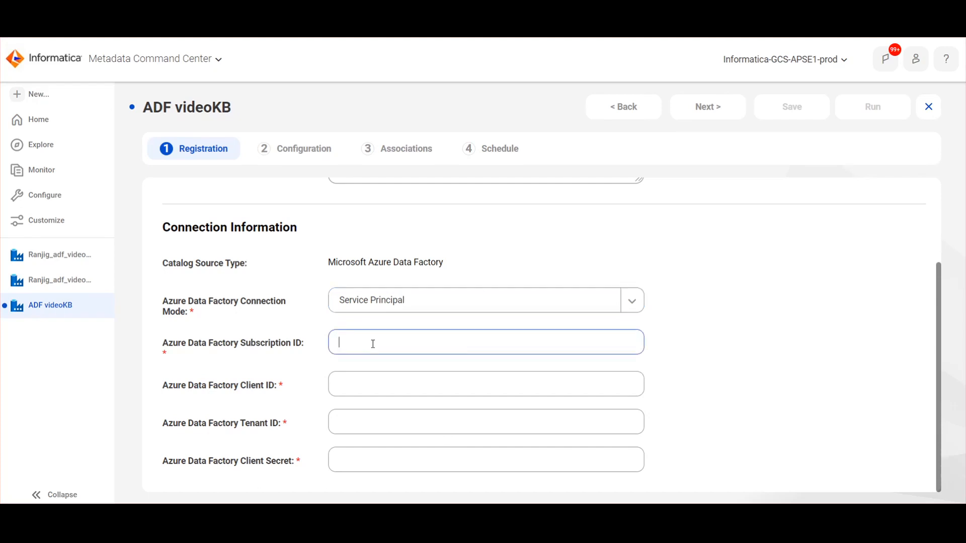
text(SubscriptionID)
click(434, 387)
text(Client)
click(479, 419)
text(TenantID)
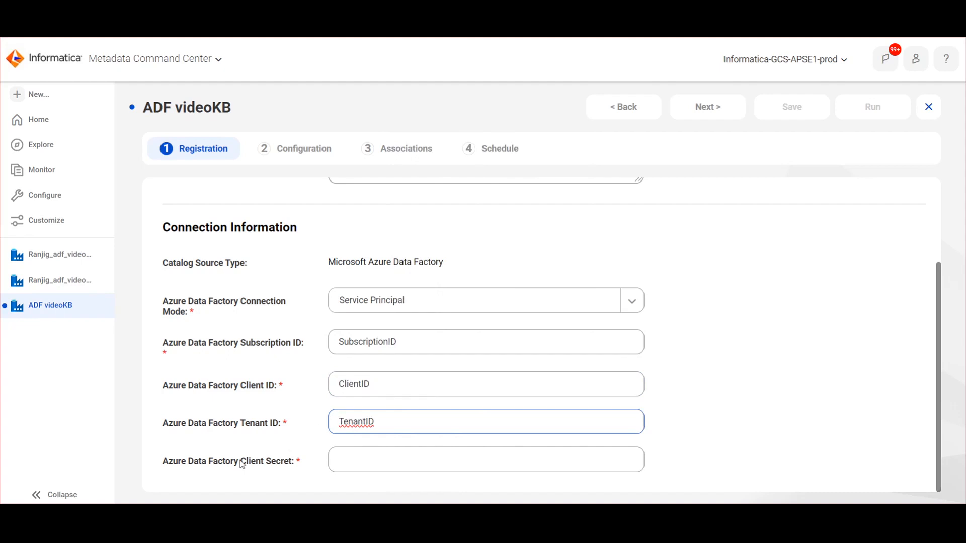
Step: Enter the Azure Data Factory client secret in the connection information
click(355, 462)
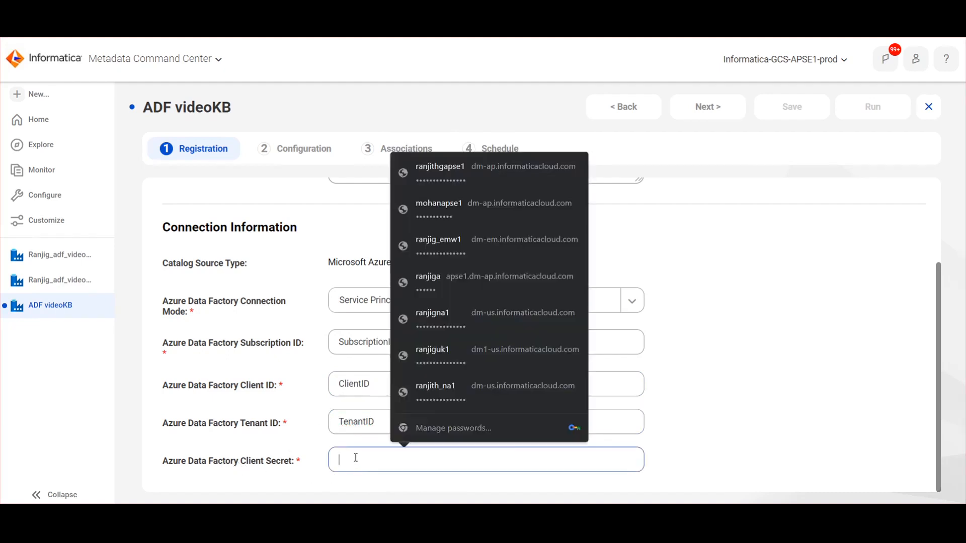
text(•••••)
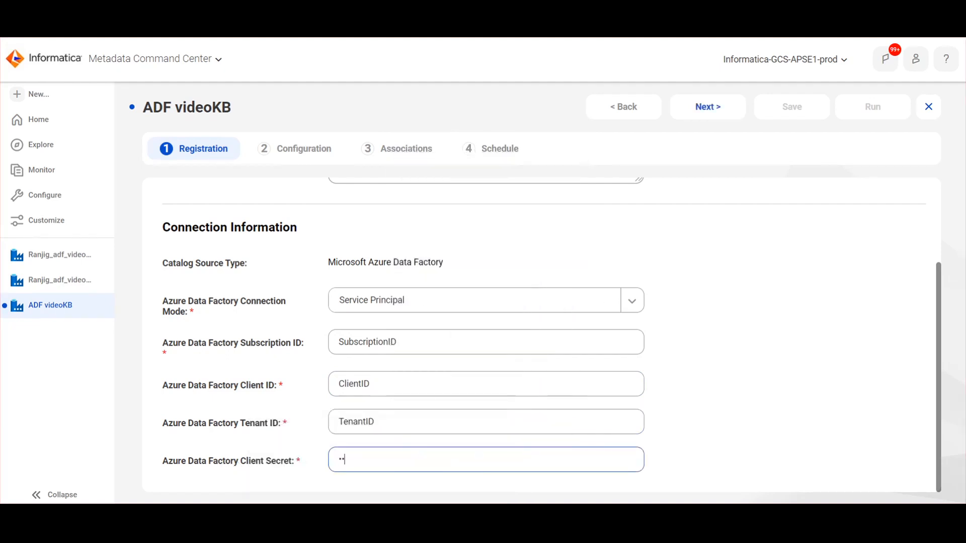
text(•••••••)
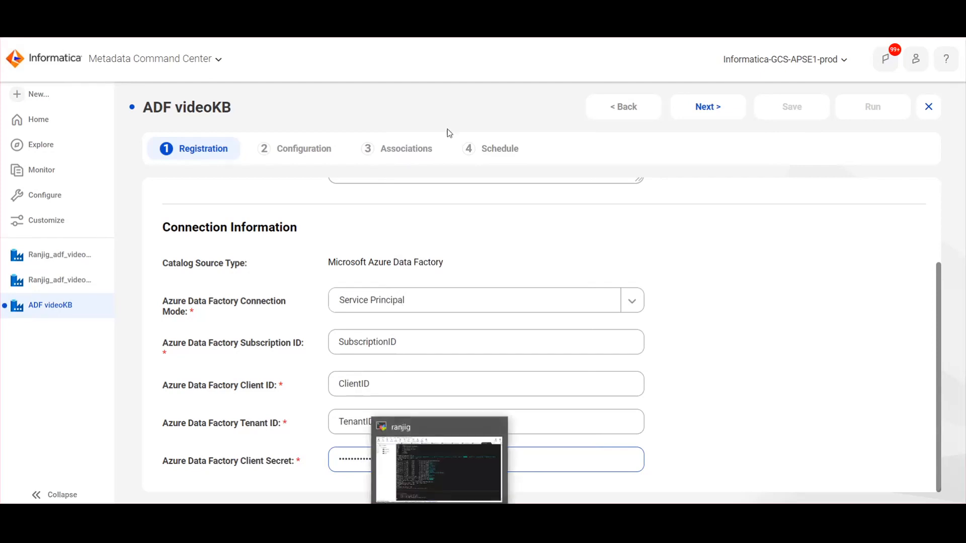
Step: Proceed to the Configuration stage and choose the personal runtime environment for metadata extraction
scroll(542, 334, up, 3)
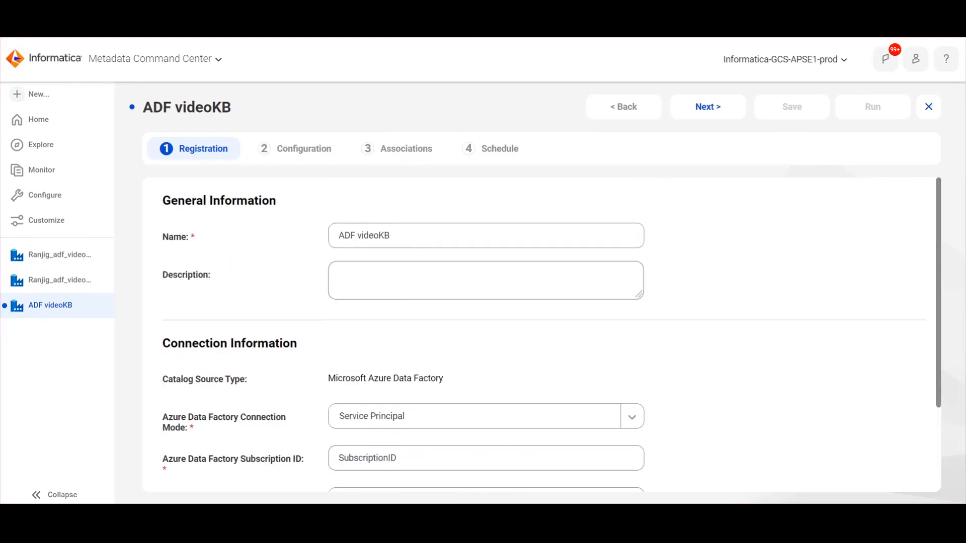
click(717, 116)
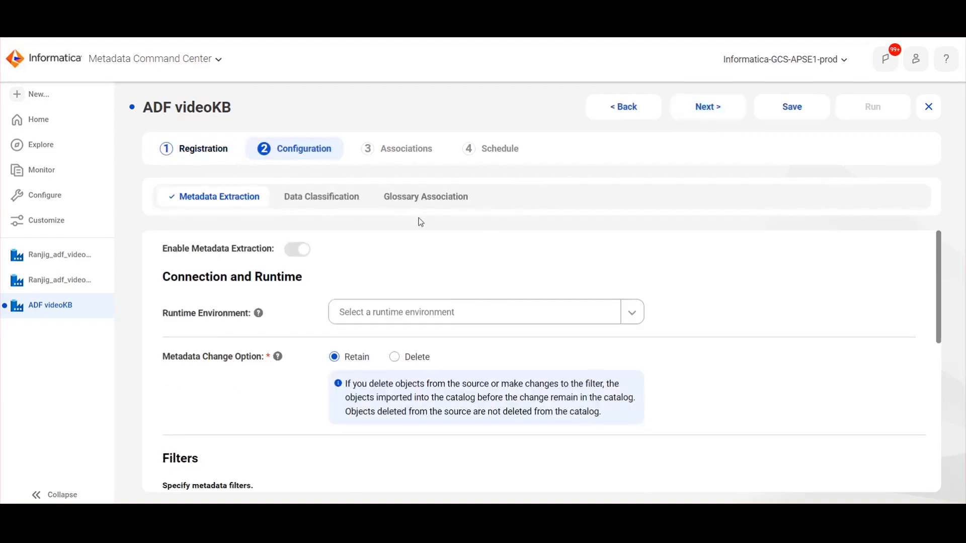
click(386, 312)
text(1Ranjig)
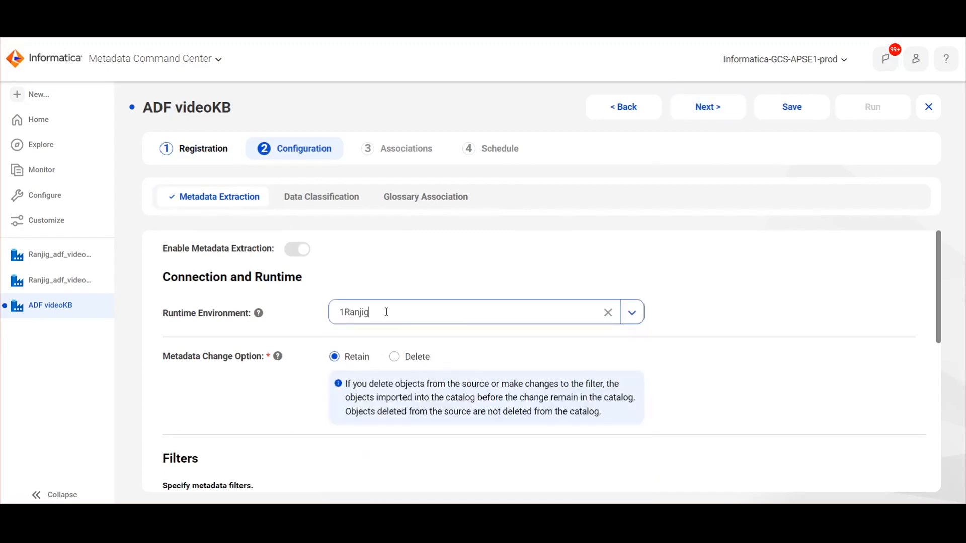
Step: Switch the metadata filters to an Include Metadata filter condition and show the supported wildcards and examples
scroll(386, 312, down, 5)
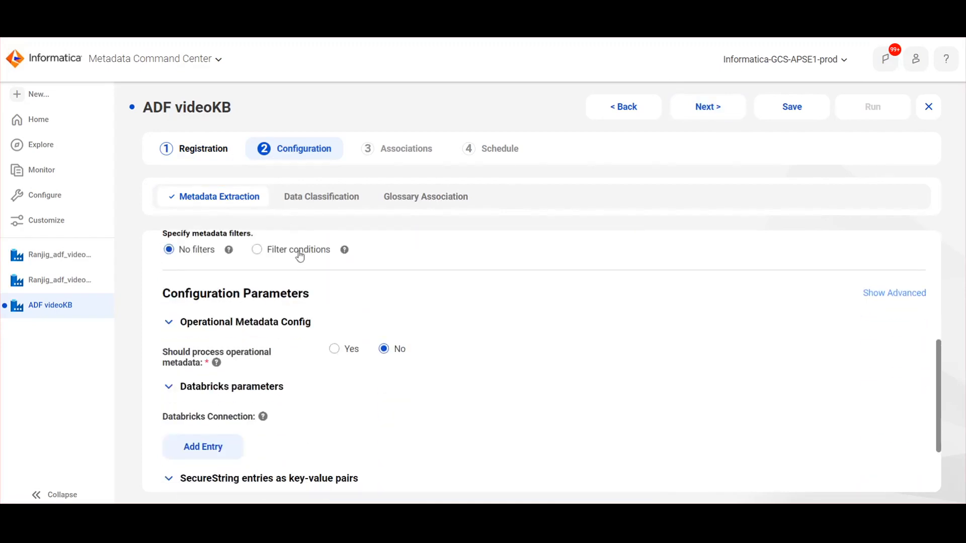
click(301, 252)
click(232, 315)
click(210, 341)
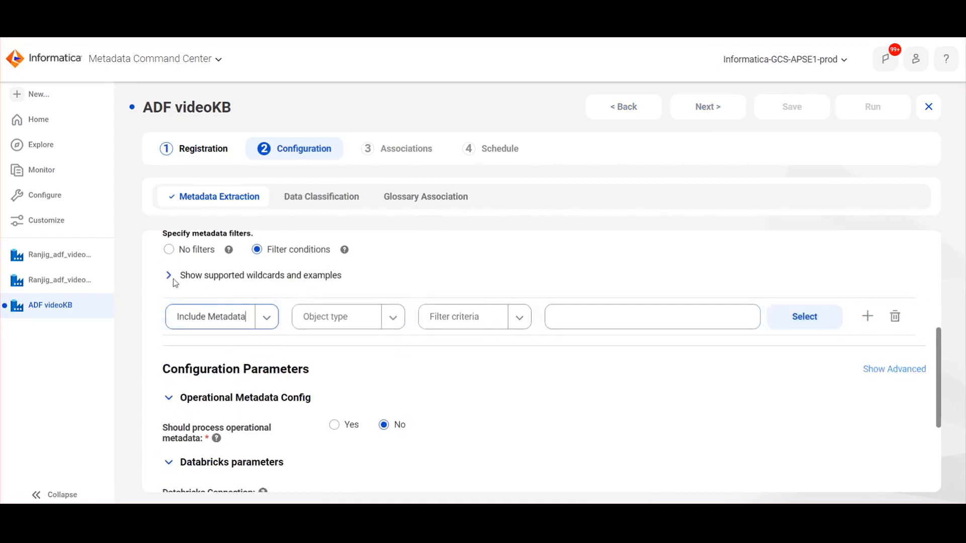
click(169, 276)
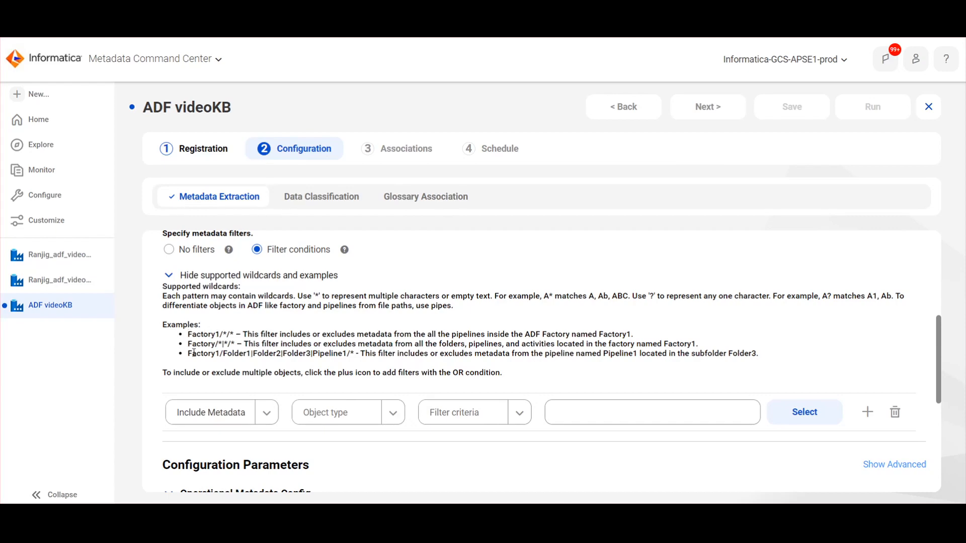
Step: Define the filter condition as object type Path, criteria Pattern and value test-df-gcs-1
click(398, 416)
click(315, 438)
click(461, 413)
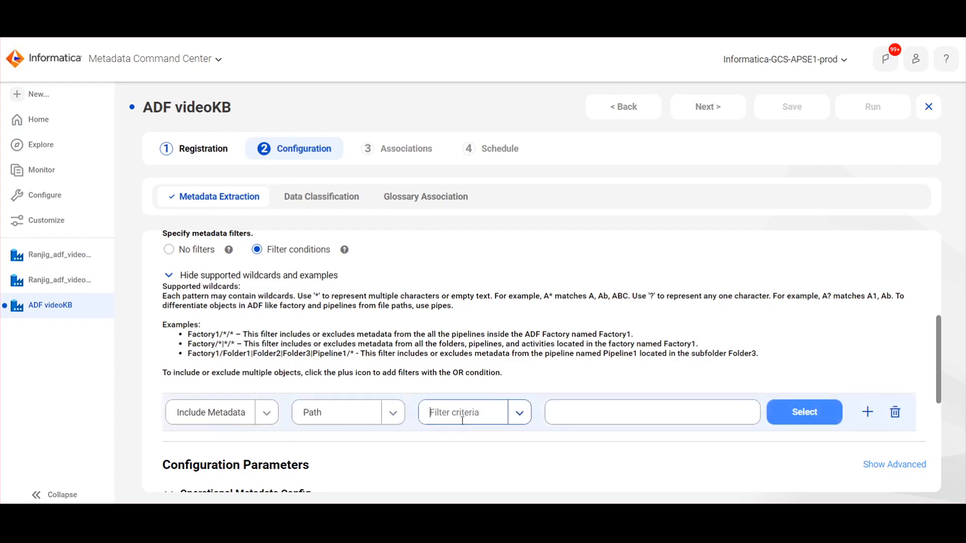
click(478, 437)
click(818, 415)
click(364, 218)
text(test-df-gcs-1)
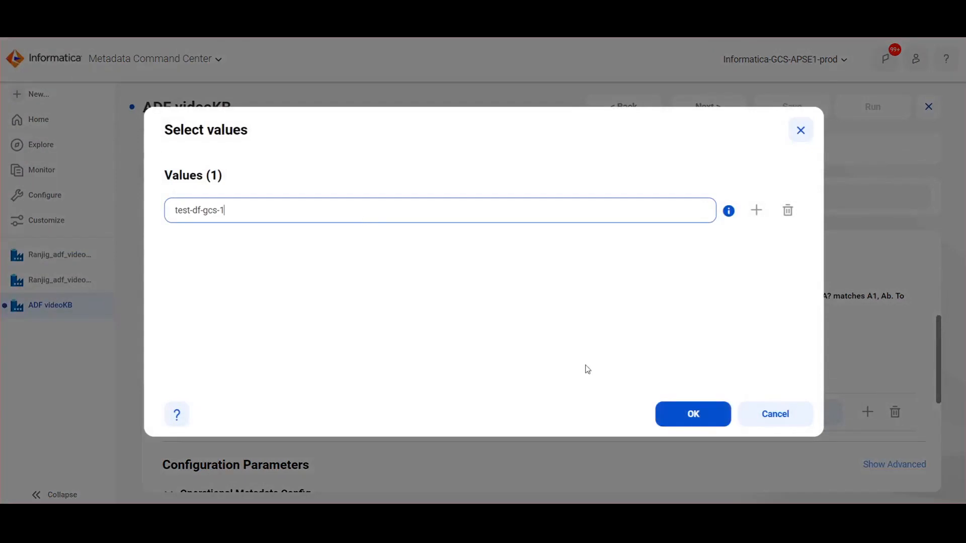
click(681, 415)
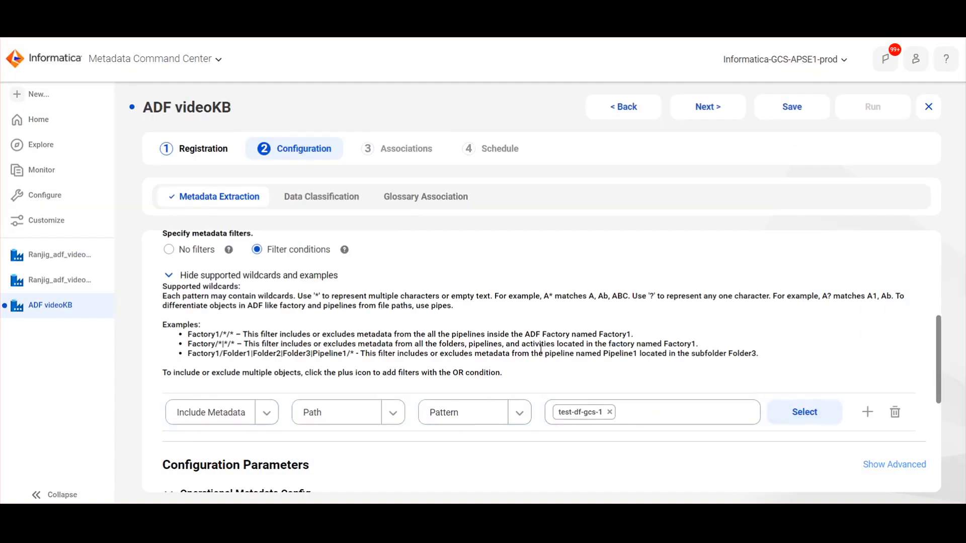
Step: Enable data classification and choose Data Classification Rules as the classification option
scroll(511, 306, down, 5)
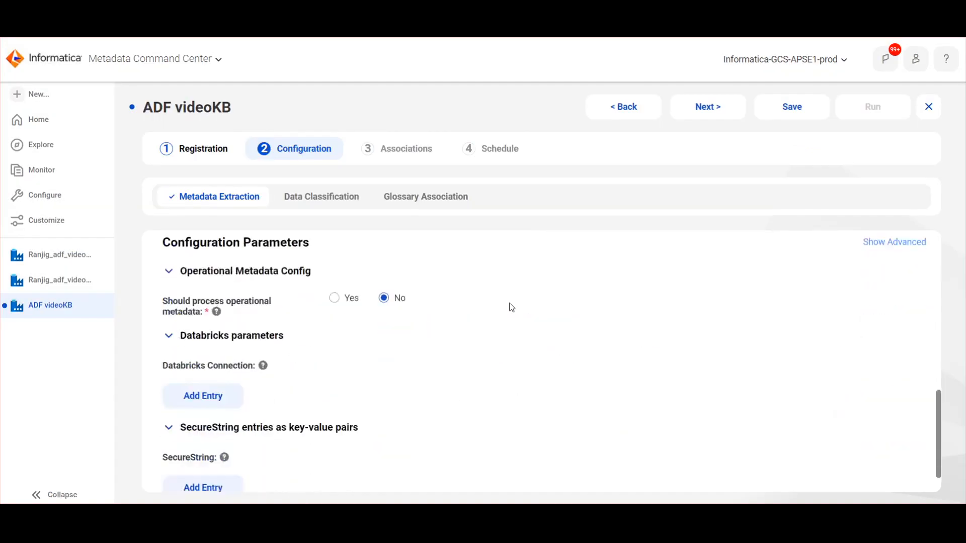
scroll(511, 307, up, 5)
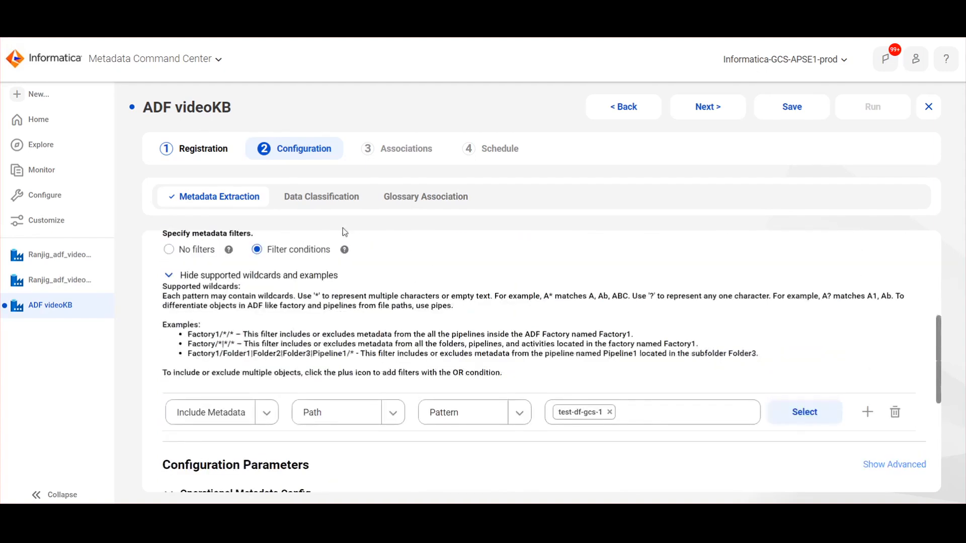
click(311, 202)
click(285, 250)
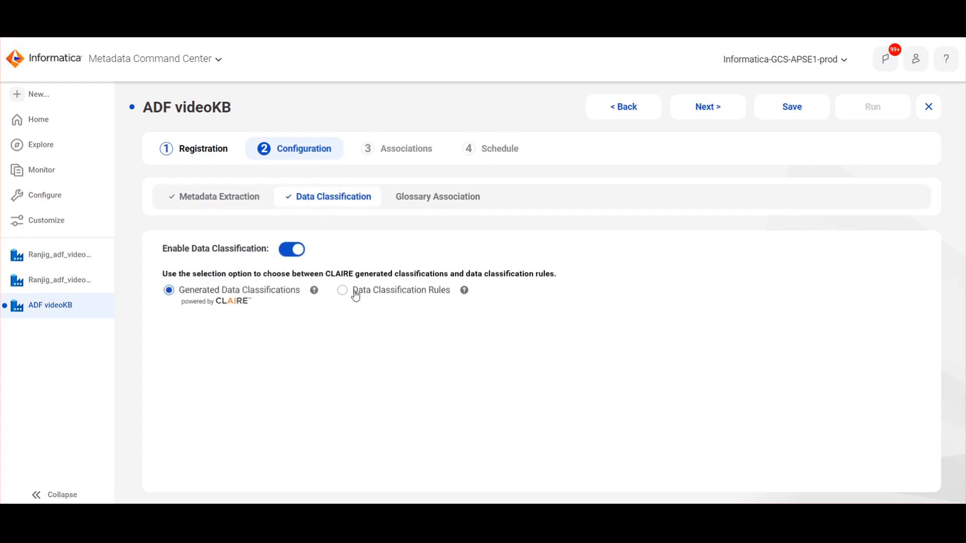
click(354, 294)
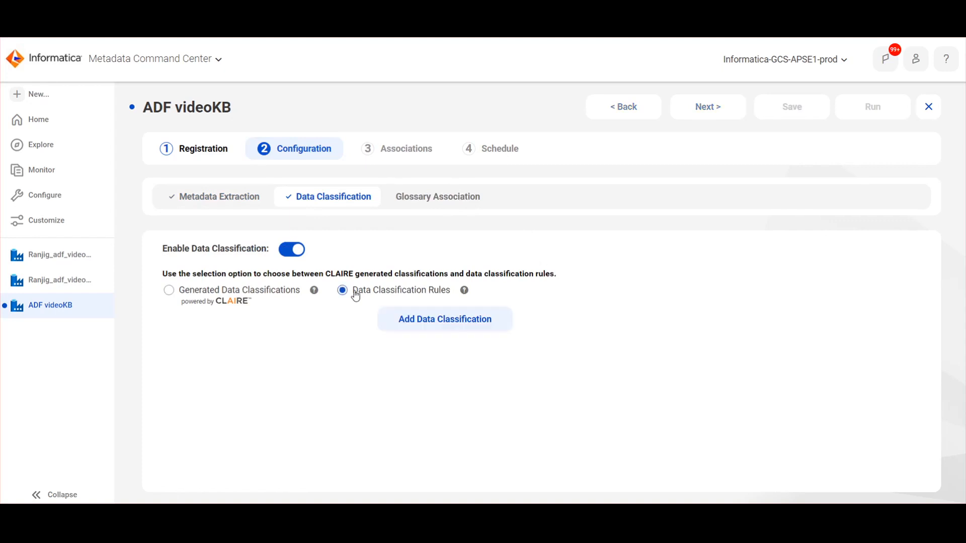
Step: Add the Address Line 1 and AGE data element classifications to the classification rules
click(412, 325)
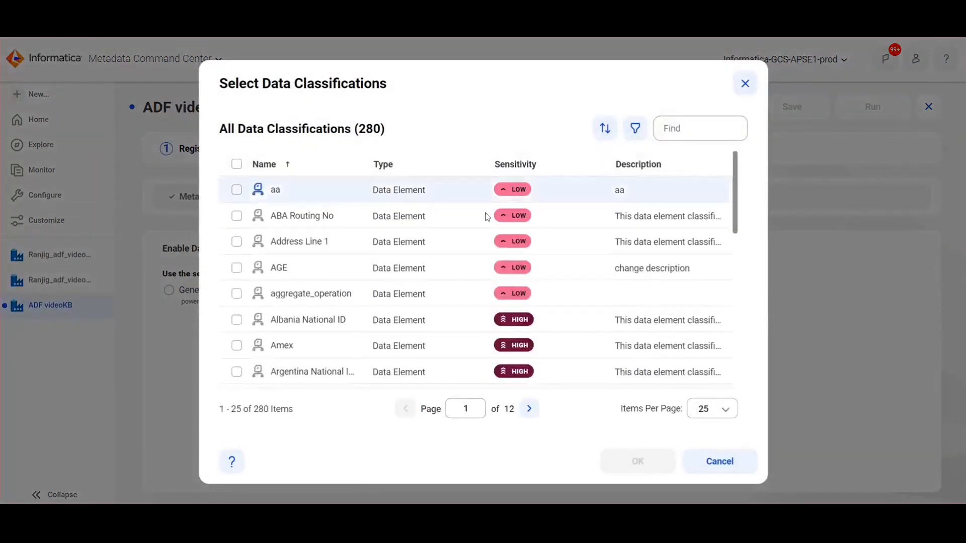
click(328, 266)
click(313, 251)
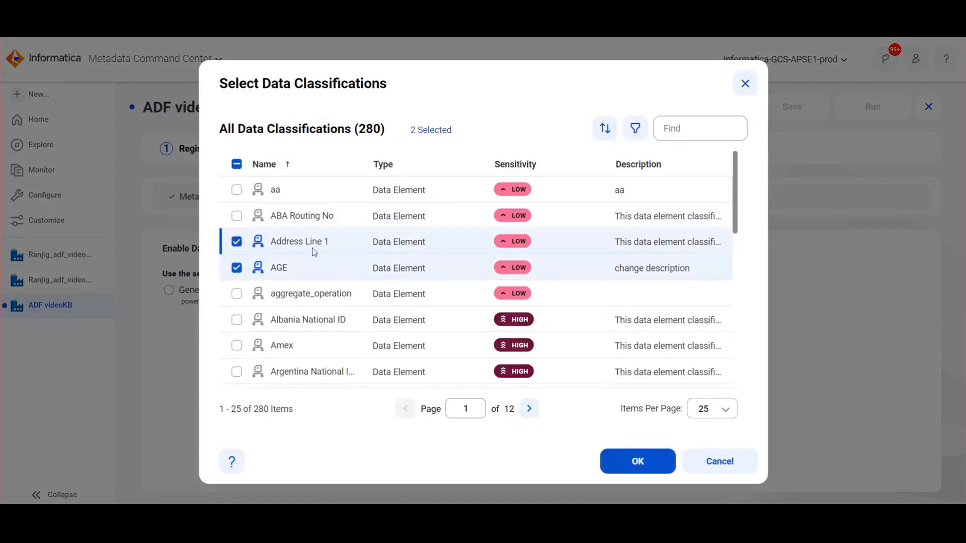
click(620, 466)
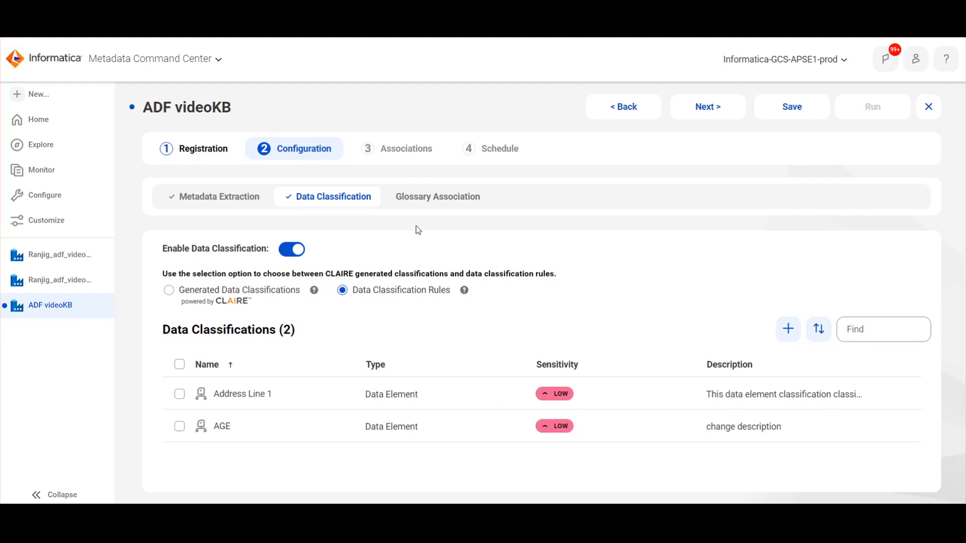
Step: Enable glossary association with an auto-acceptance confidence score threshold of 80%, and save the catalog source
click(430, 201)
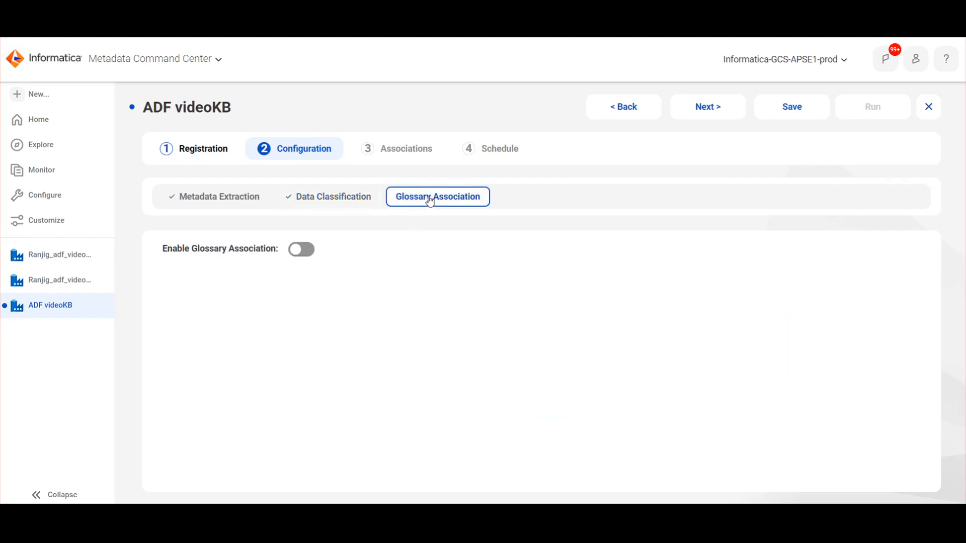
click(299, 252)
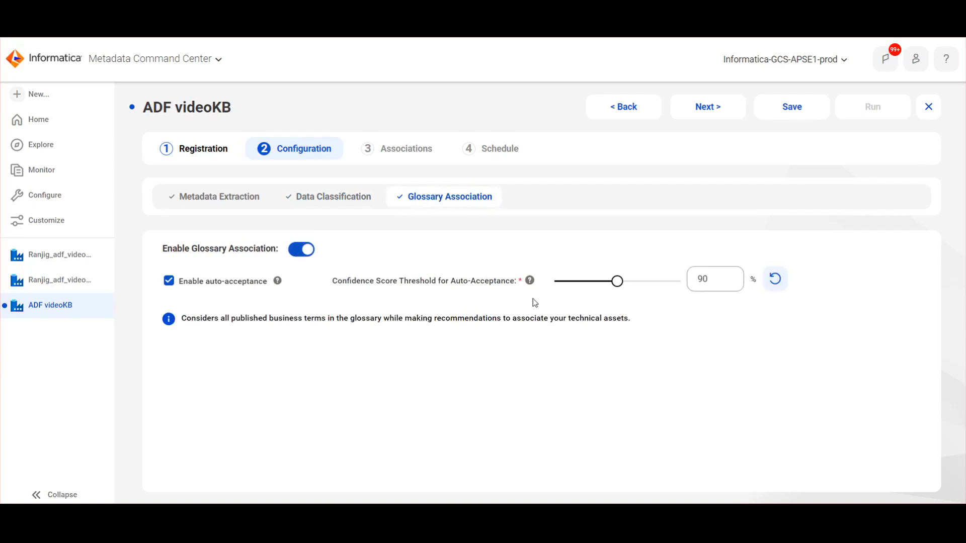
click(559, 284)
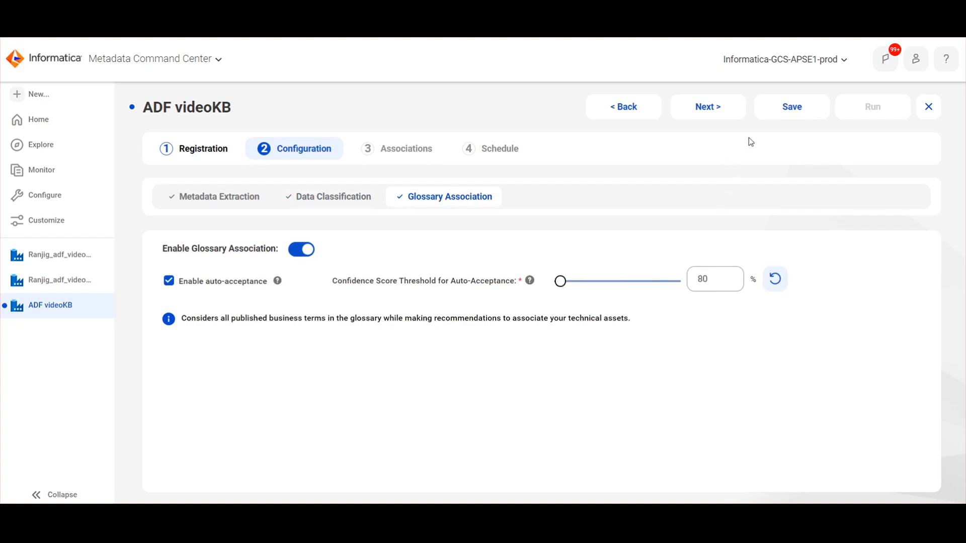
click(808, 110)
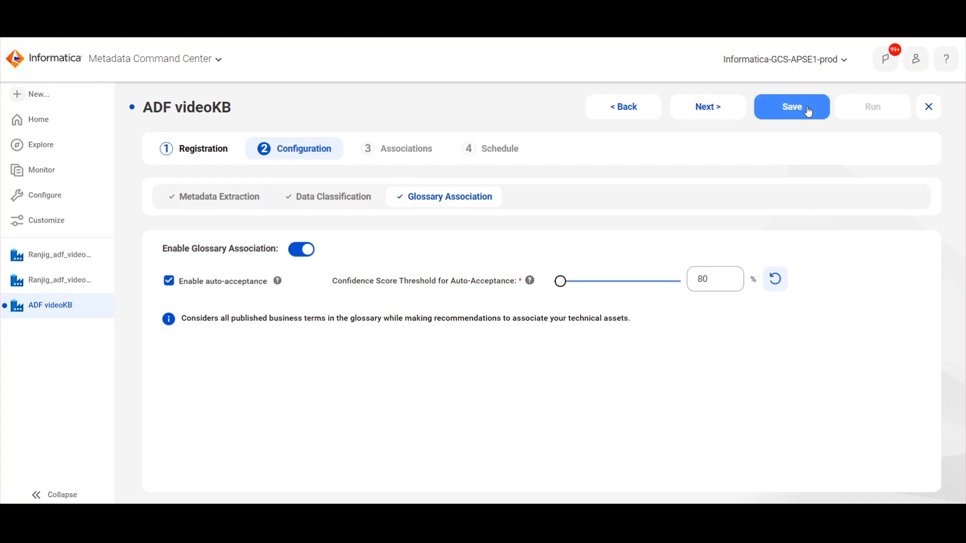
click(808, 110)
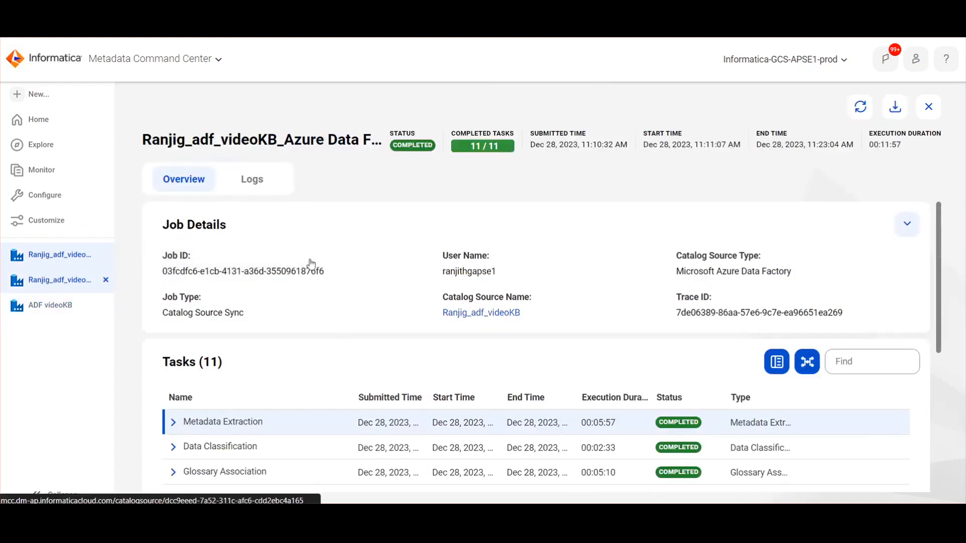
Step: Review the connection information and metadata extraction filters of the existing adf_videoKB catalog source
scroll(269, 237, down, 3)
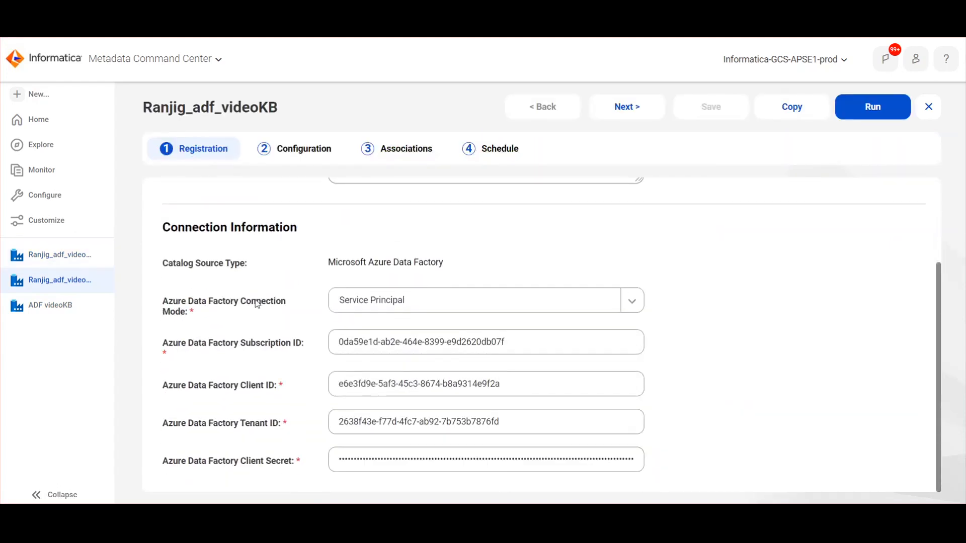
scroll(256, 301, up, 3)
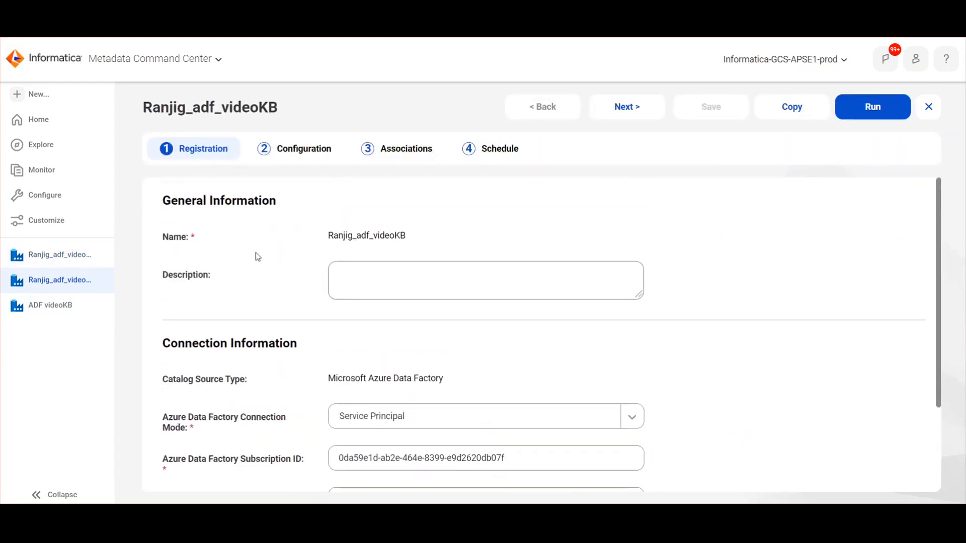
click(281, 153)
scroll(371, 250, down, 3)
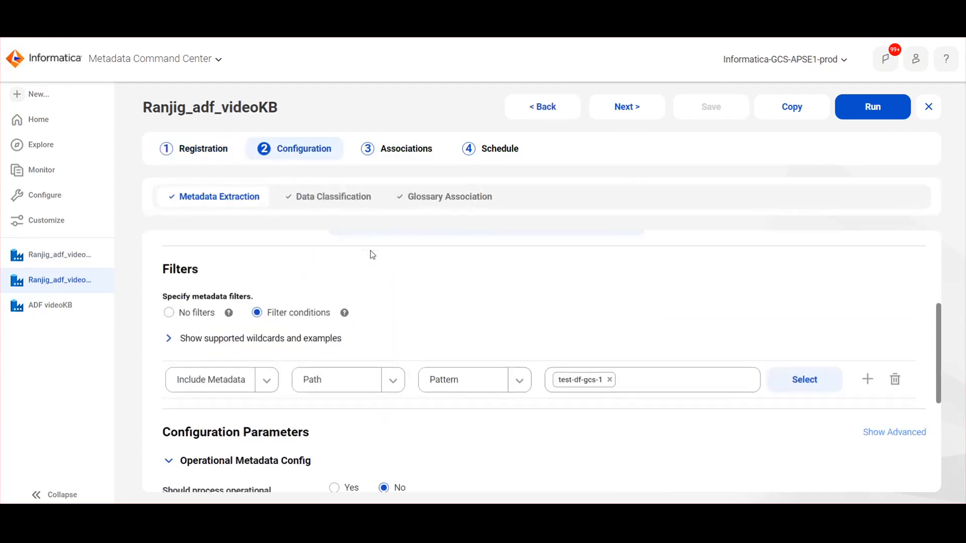
Step: Review the data classification rules and glossary association settings of the adf_videoKB catalog source
click(324, 204)
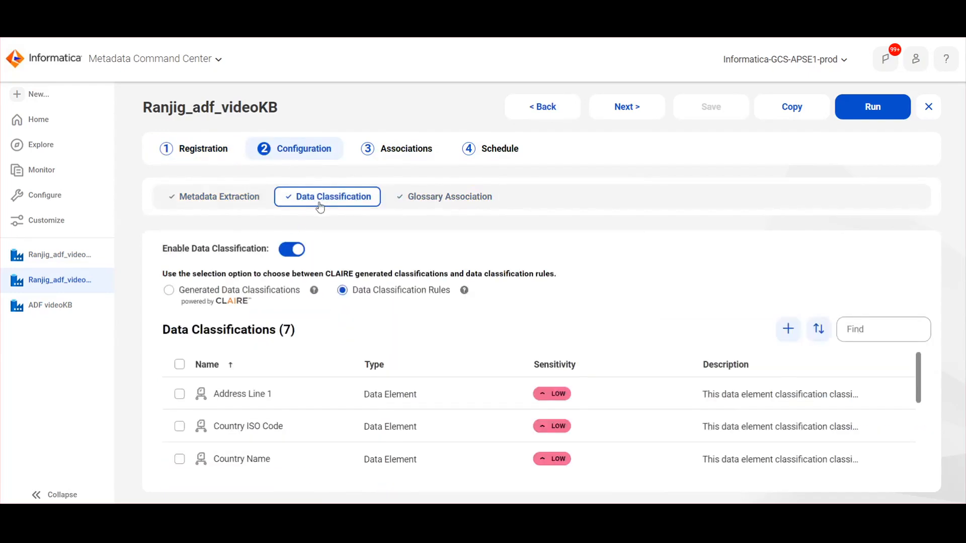
click(446, 206)
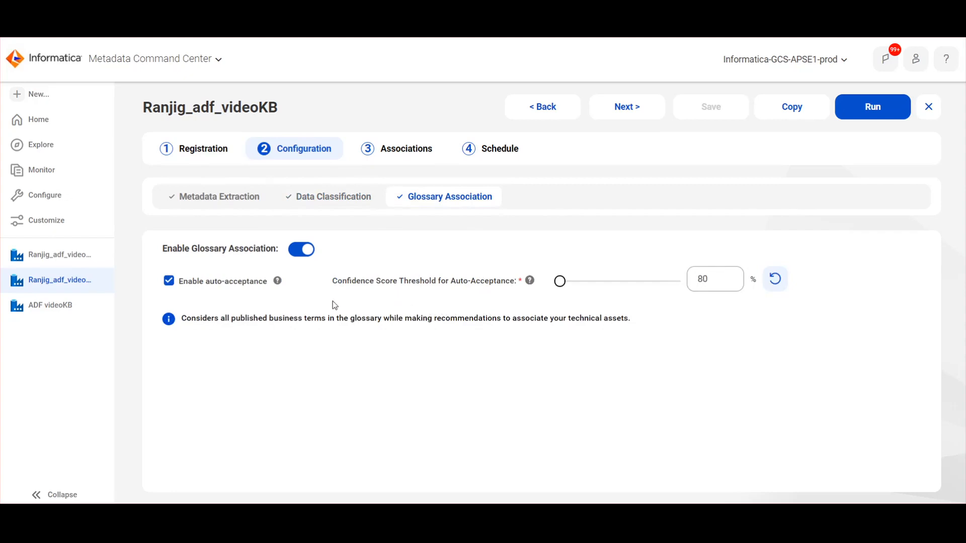
Step: Copy the catalog source name from its Azure Data Factory job page and search for it in Data Governance and Catalog
click(54, 258)
drag(138, 141, 277, 139)
key(ctrl+c)
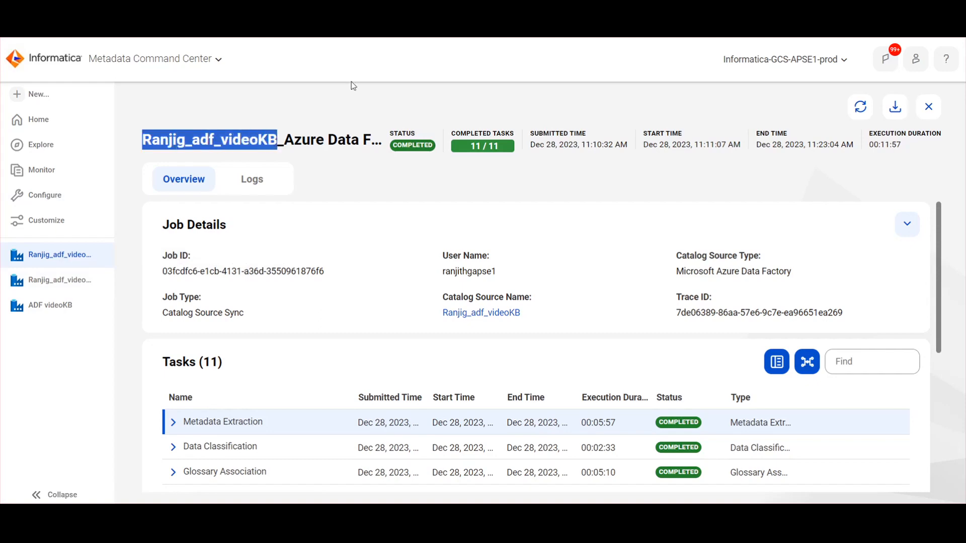
click(352, 16)
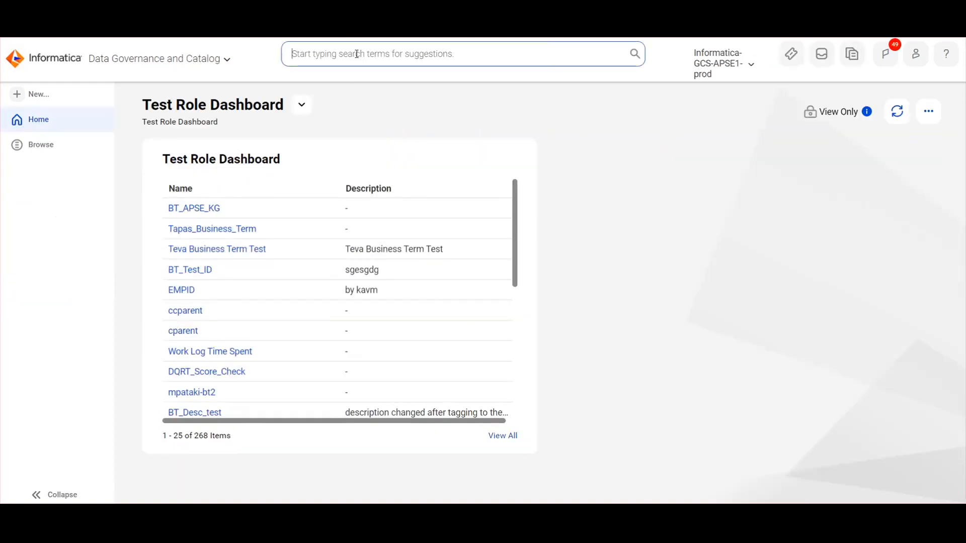
click(356, 54)
key(ctrl+v)
key(Return)
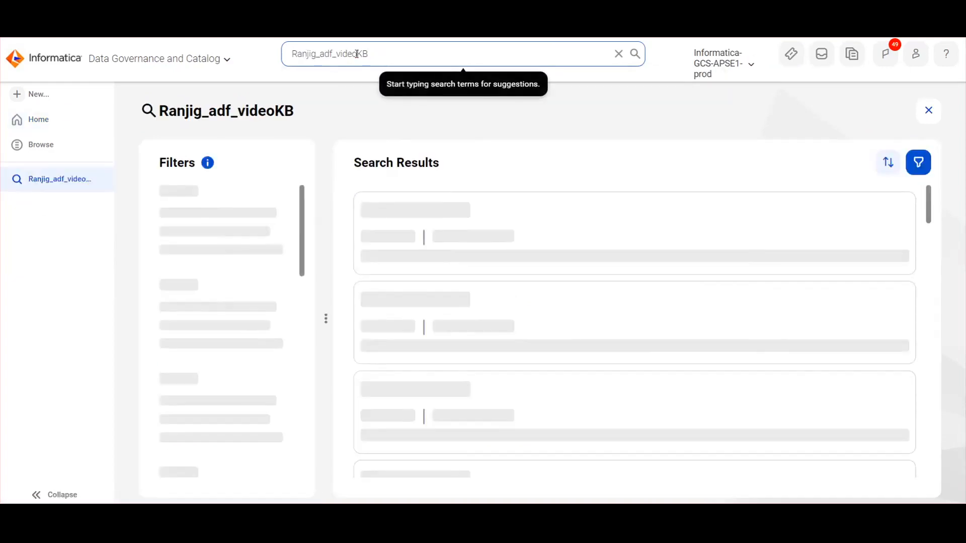
Step: Open the adf_videoKB catalog source from the search results and list its pipelines
click(423, 209)
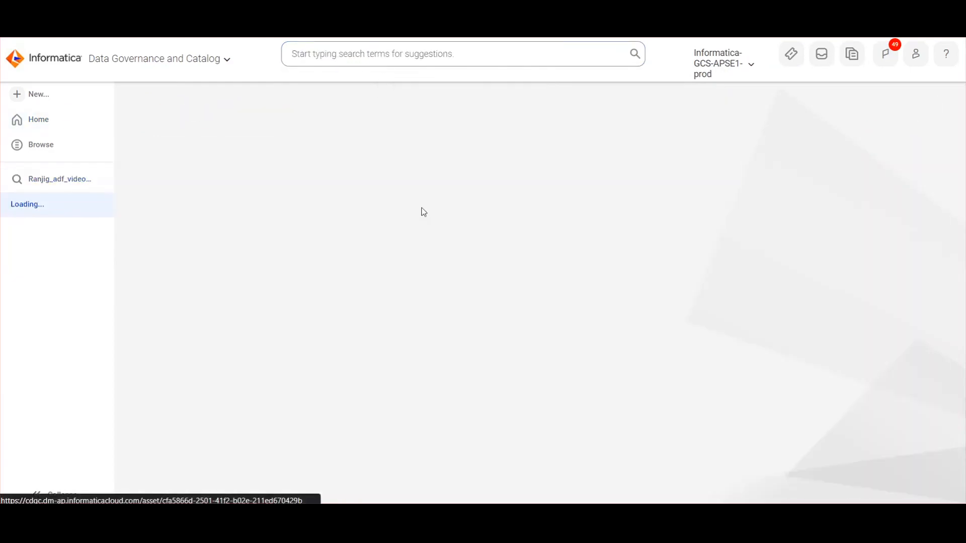
scroll(387, 252, down, 3)
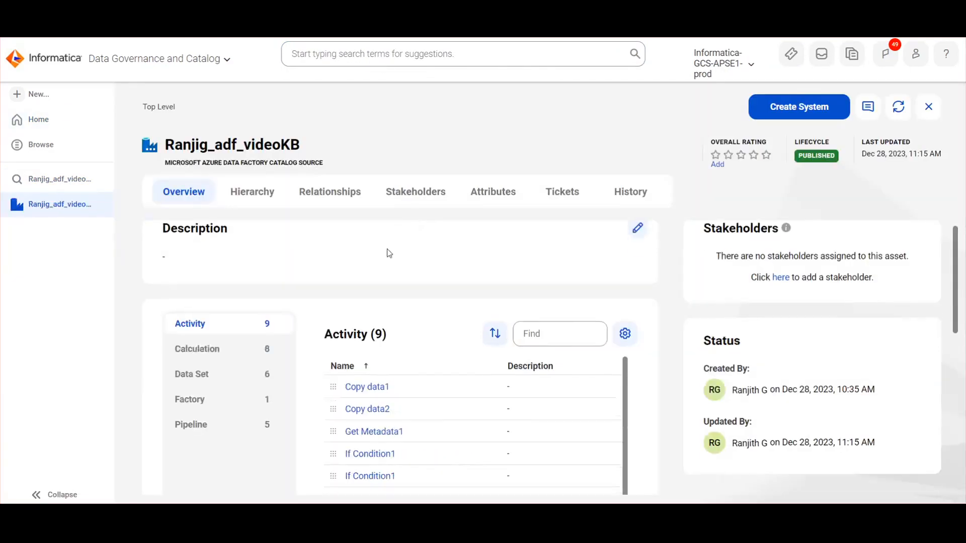
scroll(332, 314, up, 1)
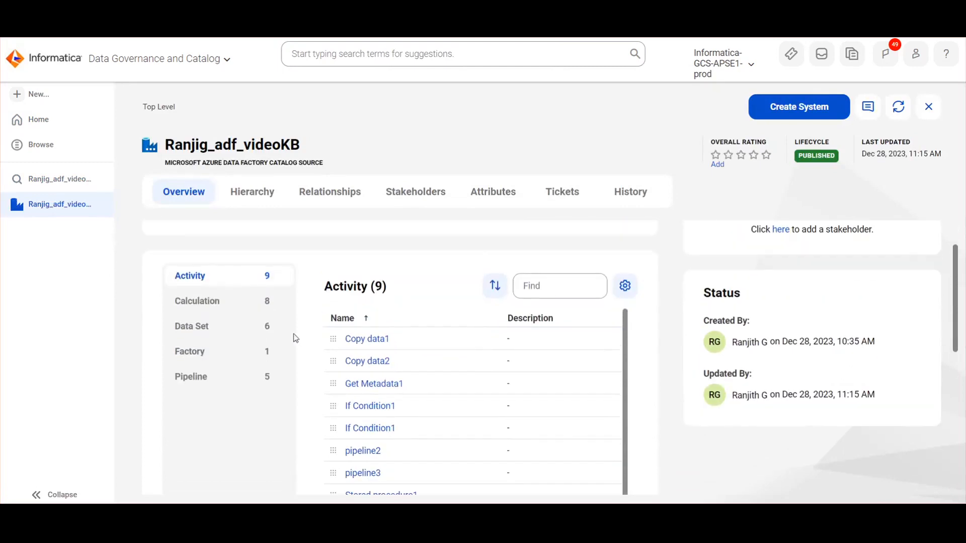
click(238, 383)
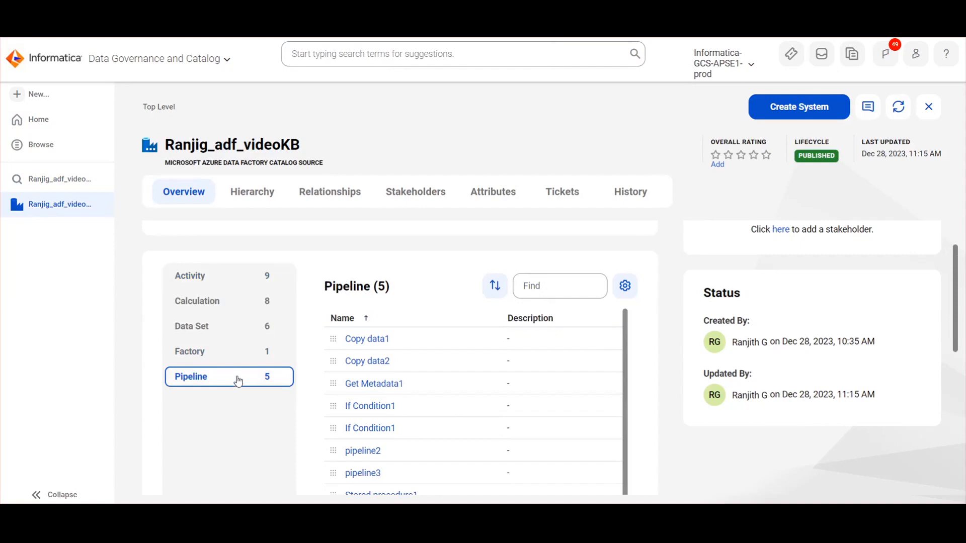
Step: Open the Copy data2 activity of the ADLSfile1_to_ADLSfile2 pipeline and examine its data set level lineage
click(367, 340)
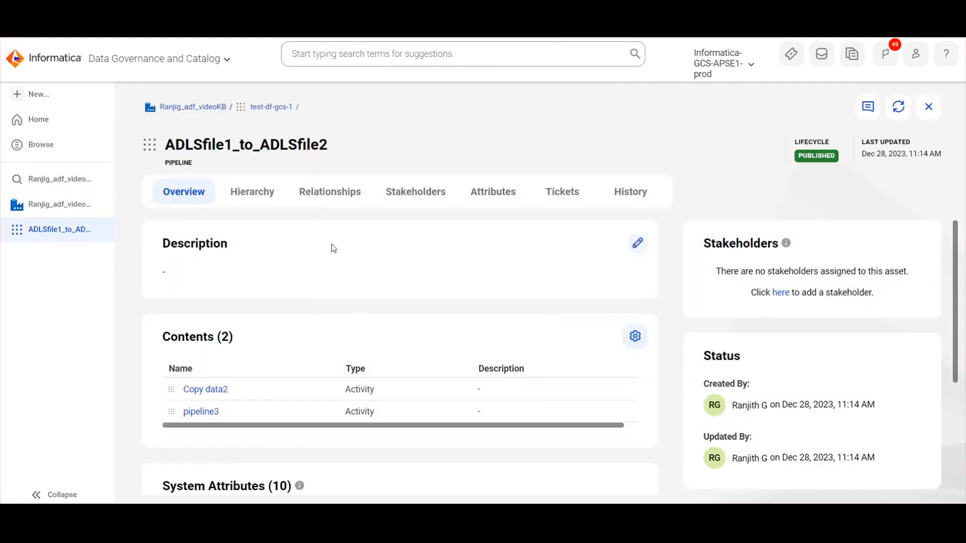
scroll(335, 251, down, 1)
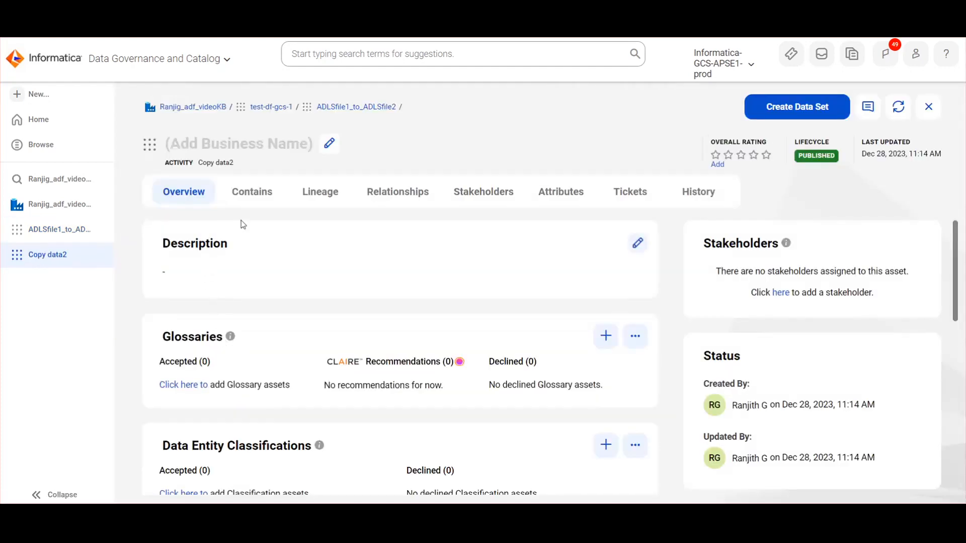
click(304, 199)
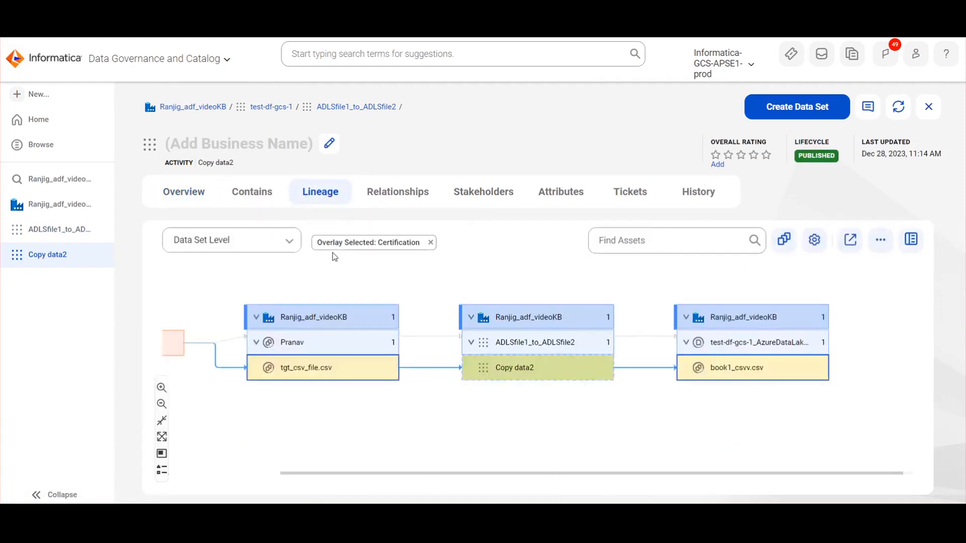
scroll(355, 276, up, 1)
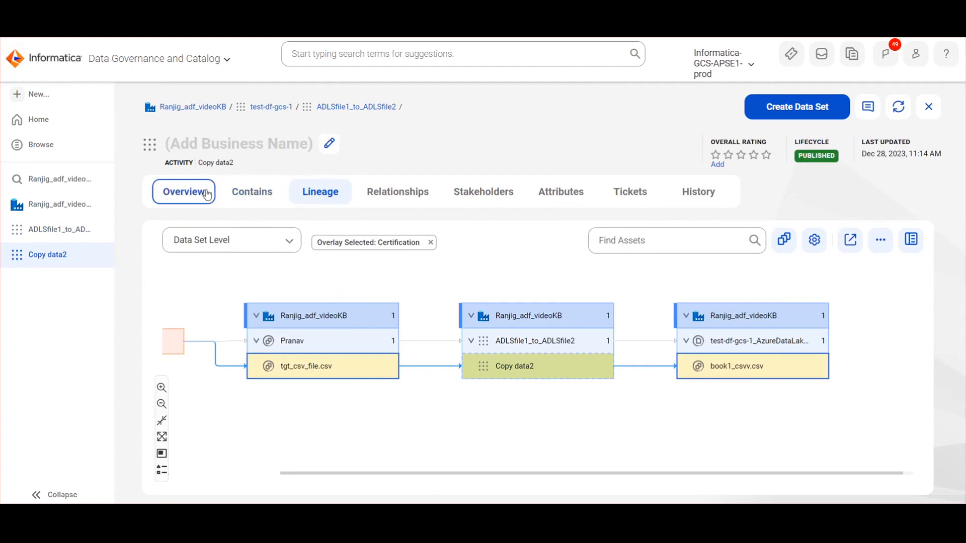
Step: Review the data elements of the Copy data2 activity and display its relationships as a table
click(184, 192)
scroll(338, 287, down, 5)
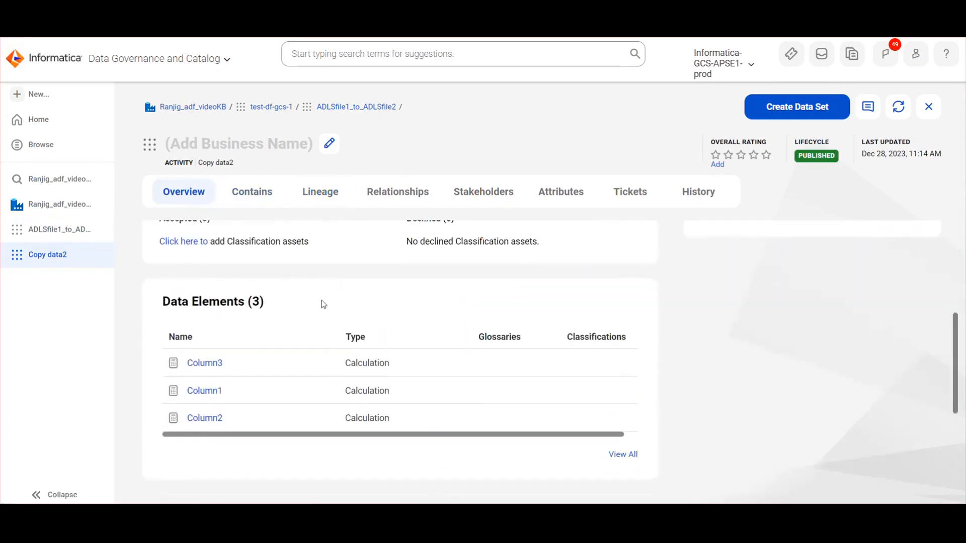
click(402, 193)
click(543, 251)
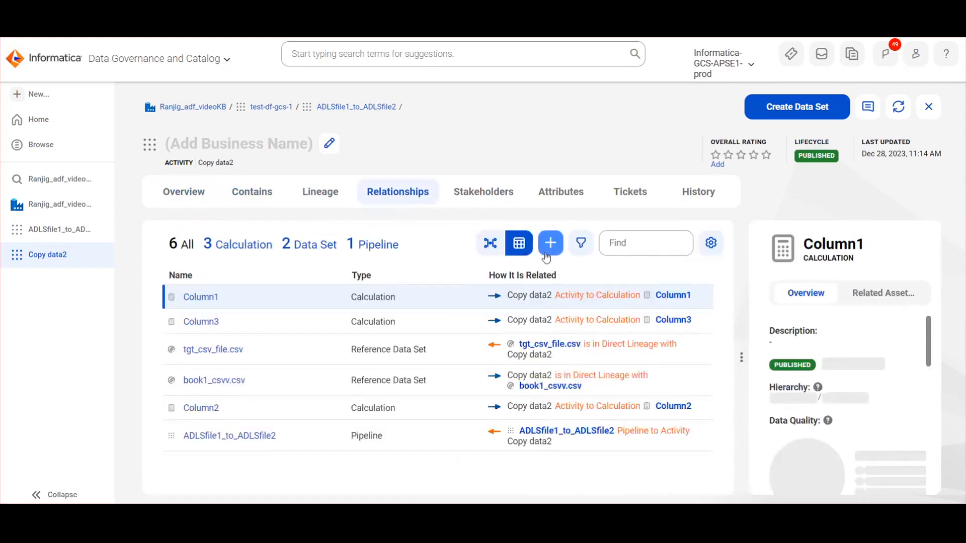